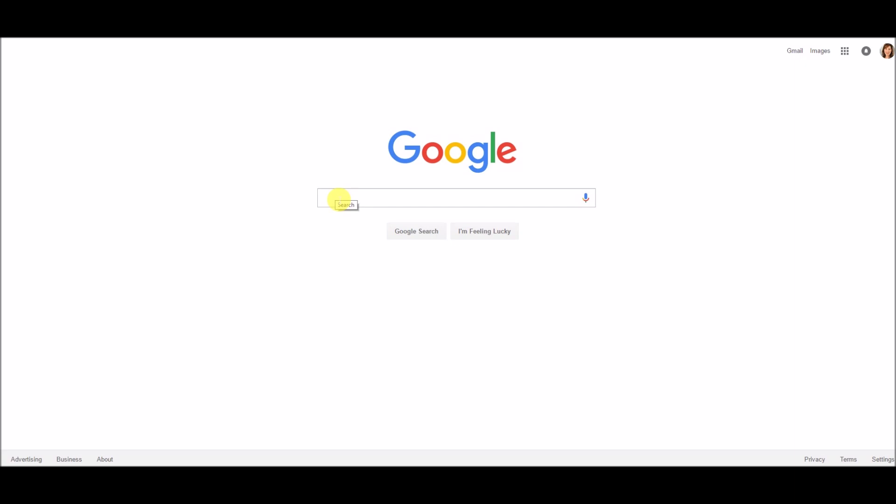
Search Google for 'google alerts' and open the official Google Alerts result.
click(339, 199)
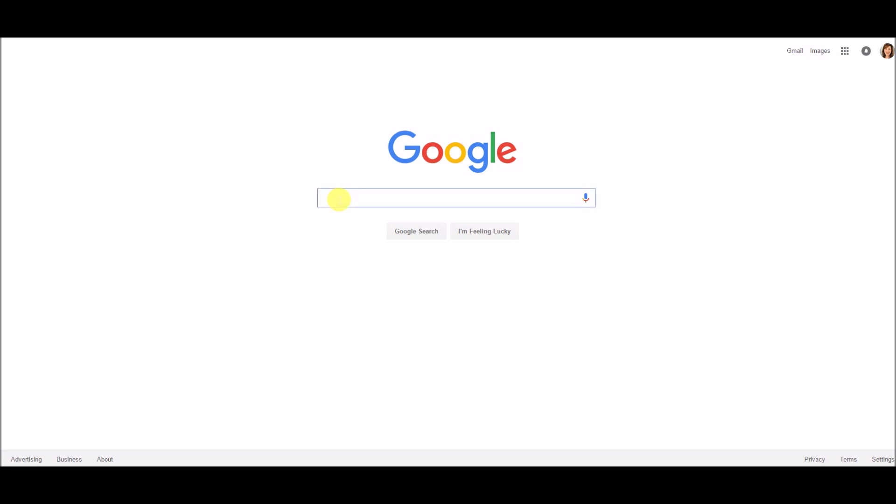
text(goo)
key(BackSpace)
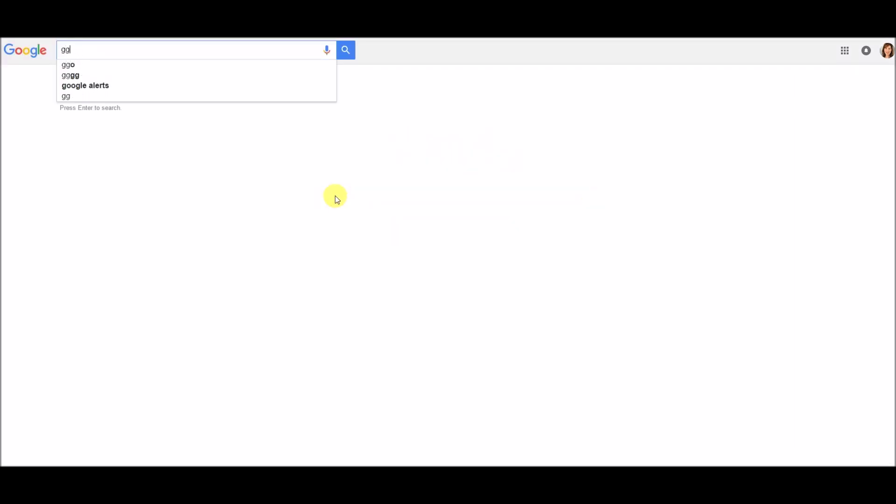
text(ogle alerts)
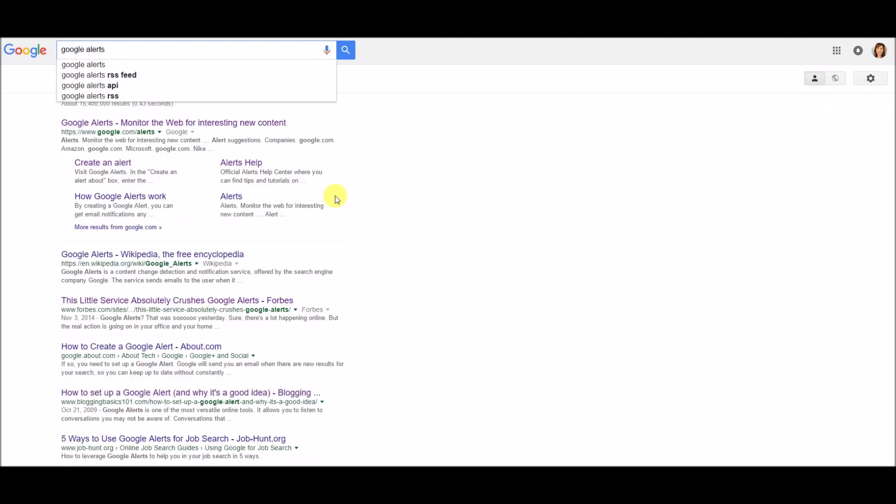
key(Return)
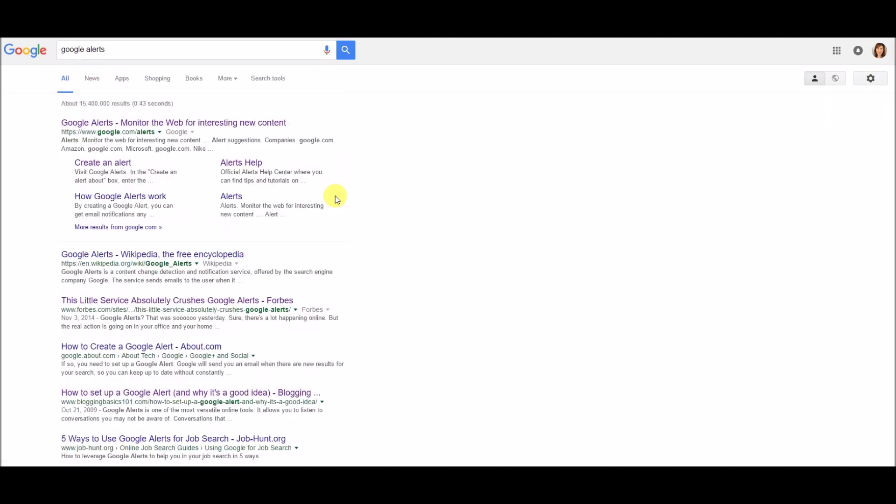
click(195, 126)
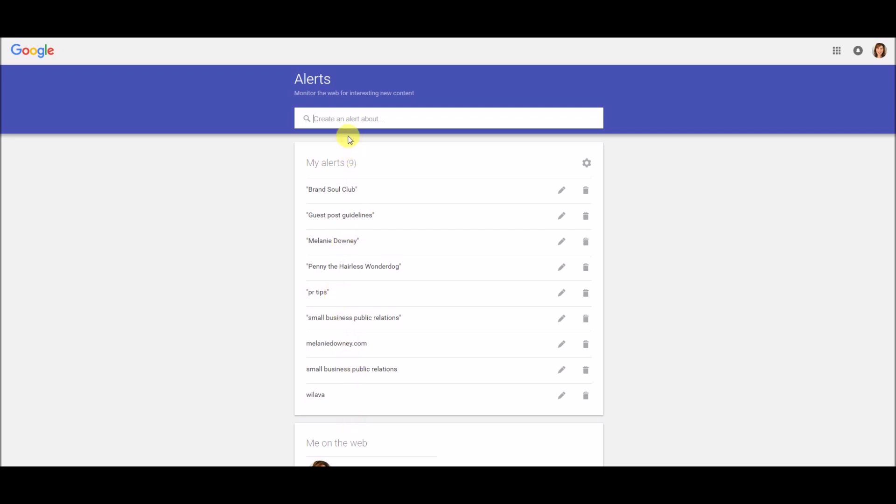
Open the quoted name alert's options and remove both quotation marks from its query.
click(562, 242)
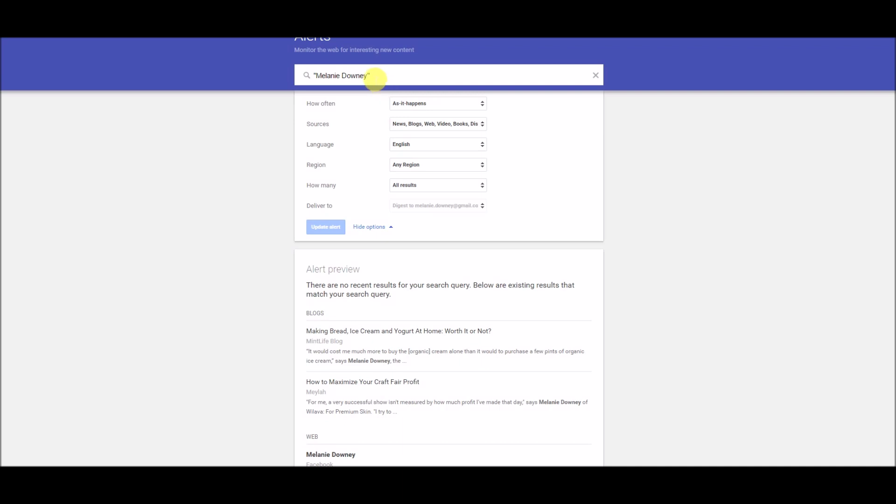
click(373, 76)
key(BackSpace)
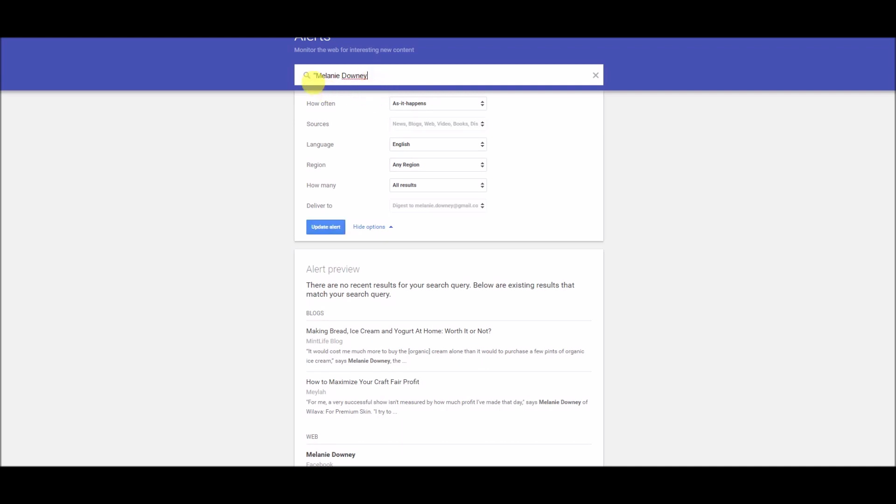
click(313, 76)
key(BackSpace)
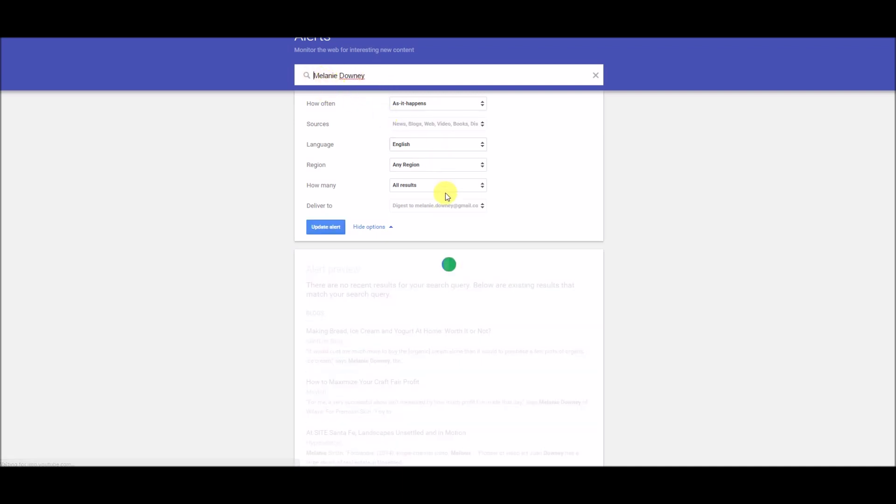
Scroll through the alert preview to review the broader blog results for the unquoted query.
scroll(337, 264, down, 1)
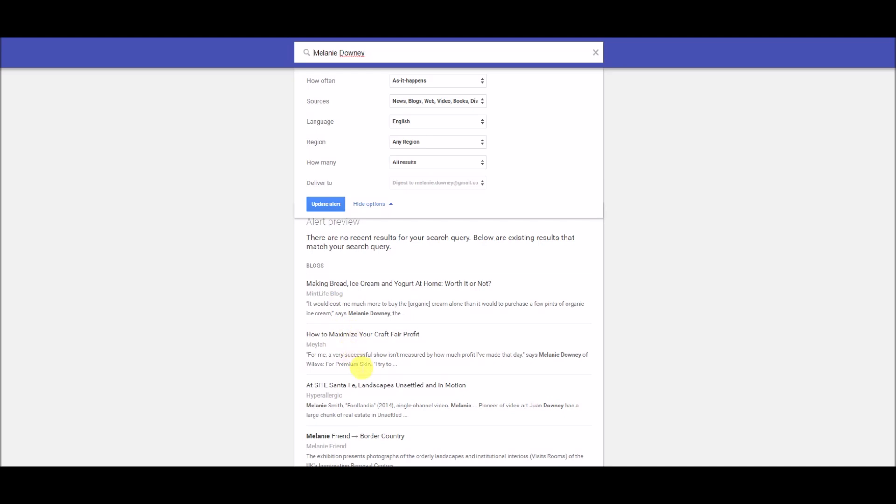
scroll(362, 367, down, 2)
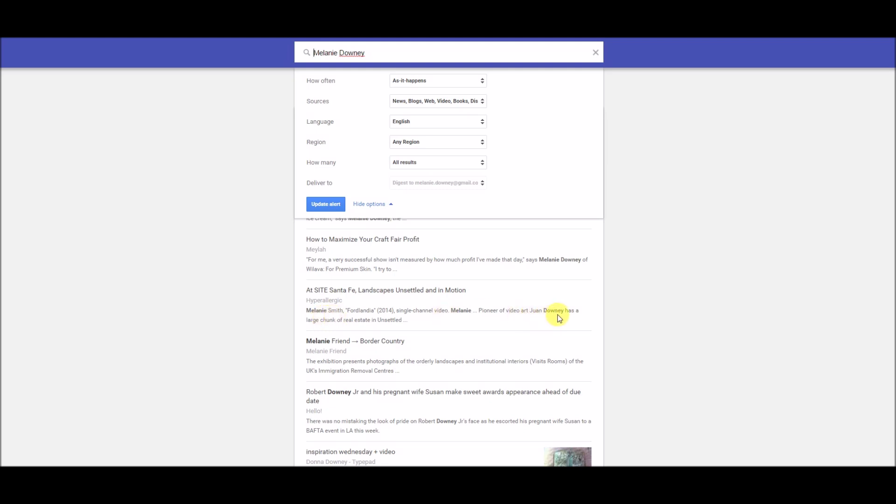
scroll(533, 329, down, 1)
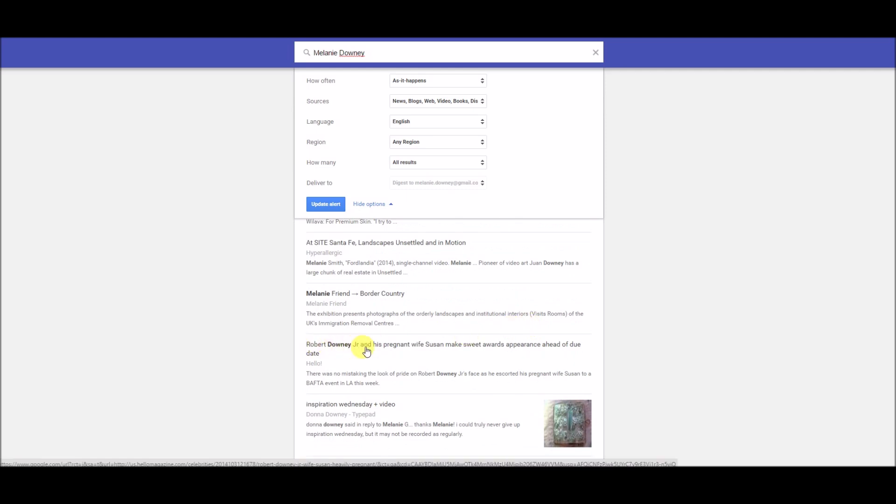
scroll(367, 351, down, 3)
scroll(356, 344, up, 8)
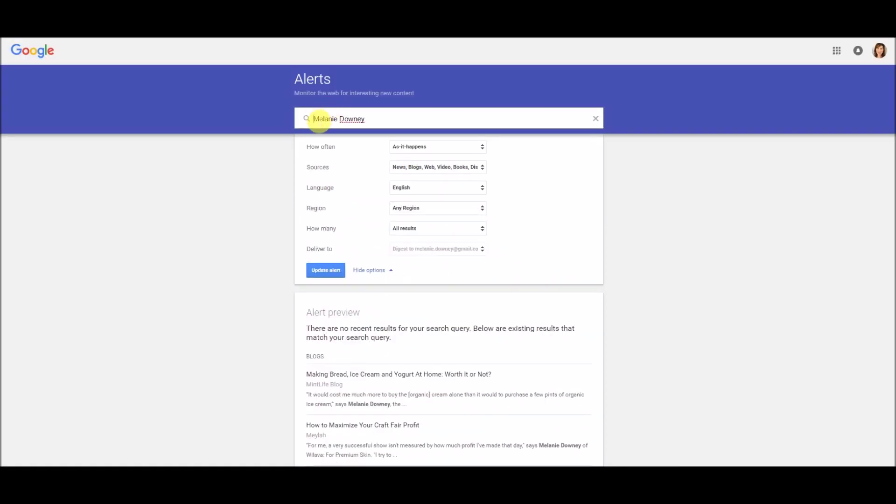
Restore the quotation marks around the name query and close the options form.
click(314, 122)
text(")
click(373, 122)
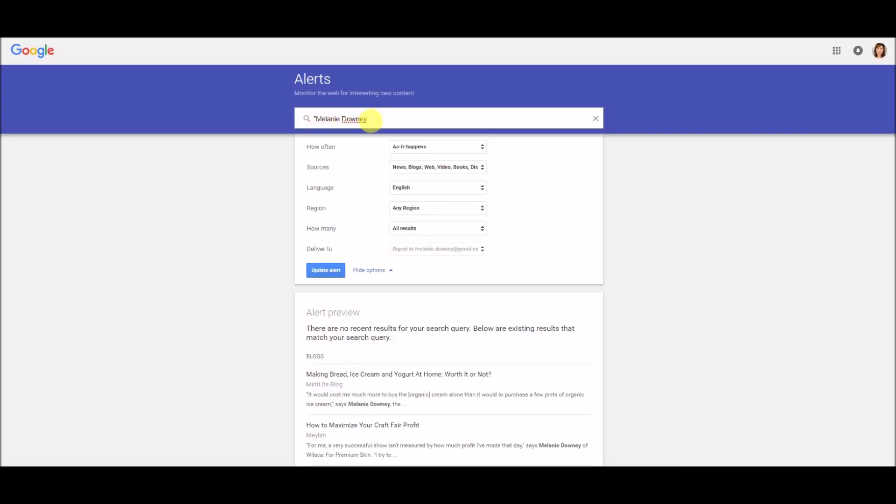
text(")
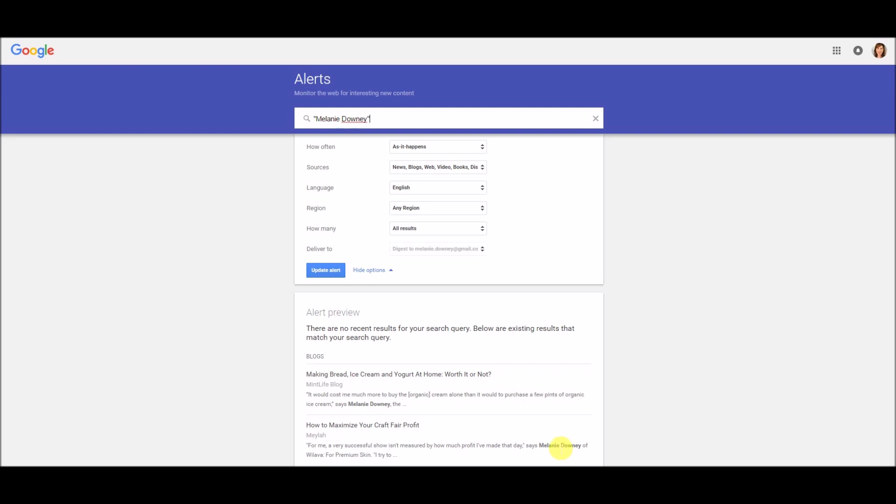
click(327, 272)
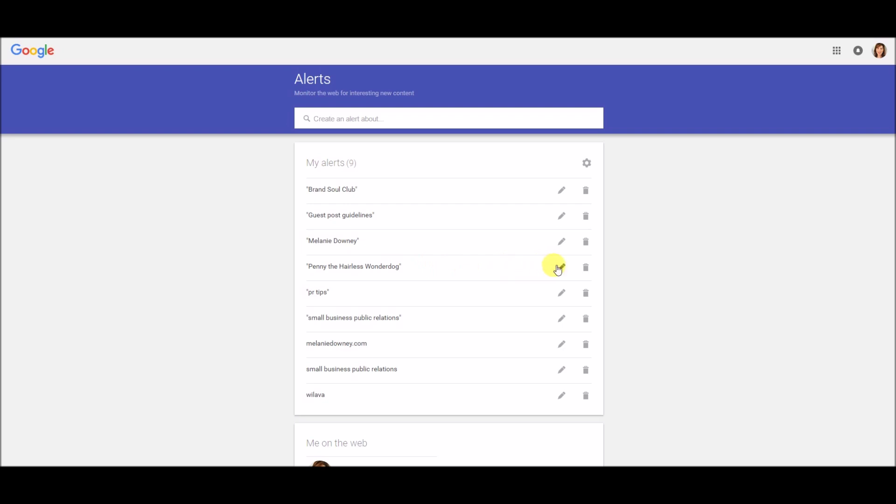
Delete the 'Penny the Hairless Wonderdog' alert and place the cursor in the Create an alert about box.
click(587, 269)
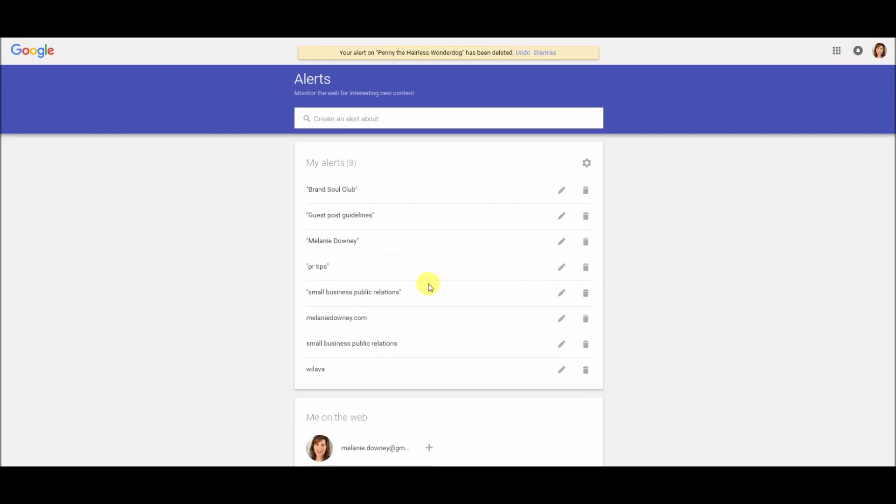
click(318, 116)
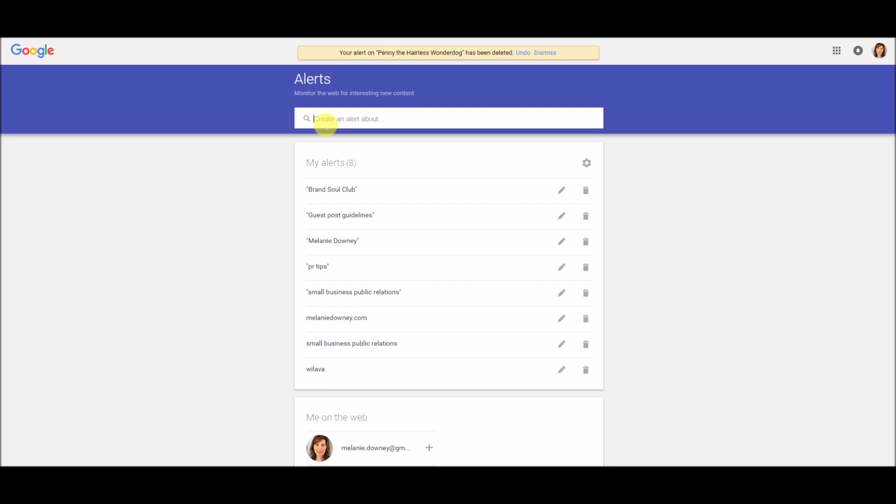
Enter the quoted phrase "Penny the hairless wonderdog" as the new alert query and create it.
text("Penny)
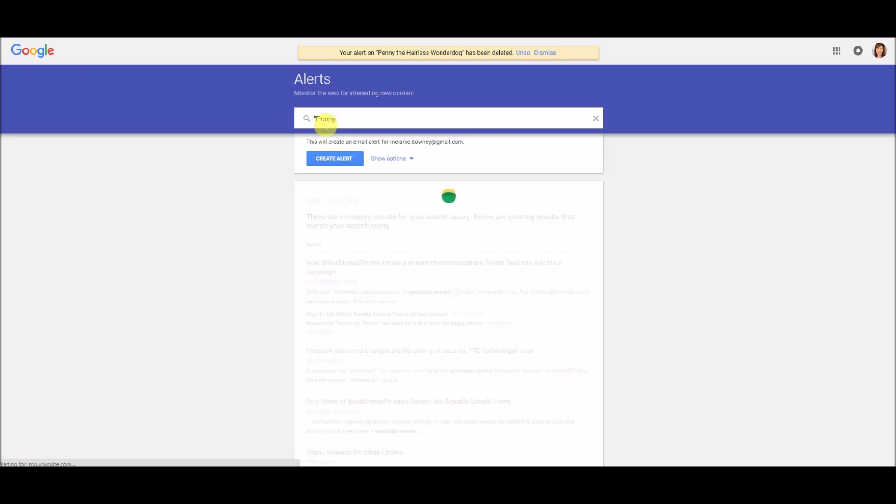
text( the hairless w)
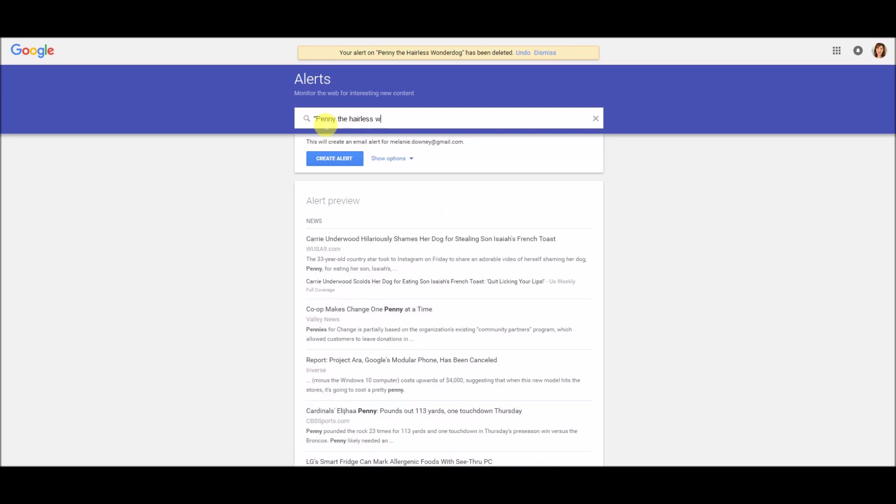
text(onderd)
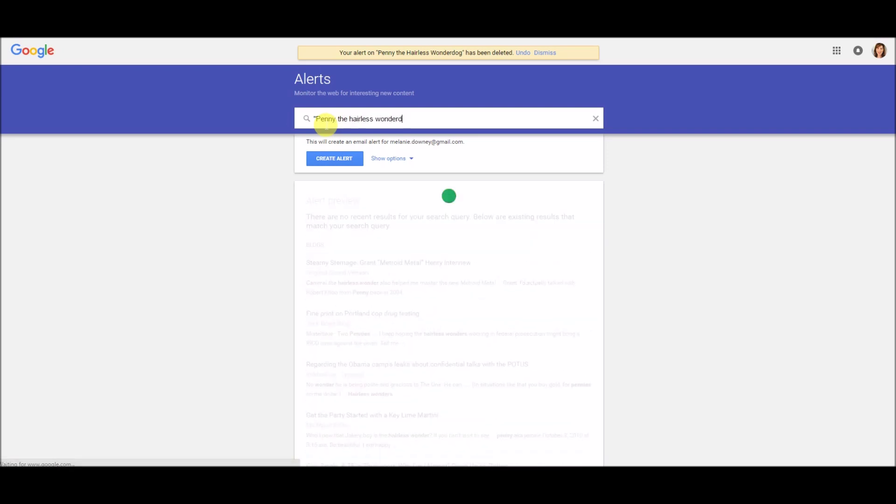
text(og)
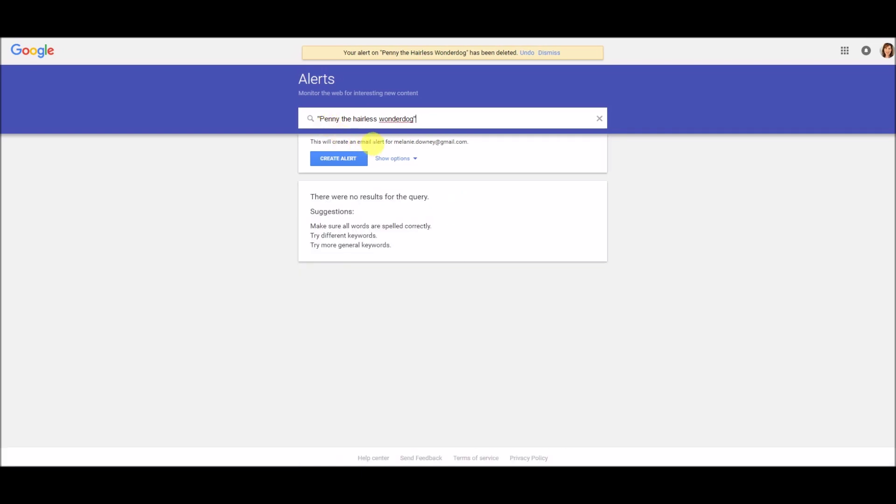
click(344, 159)
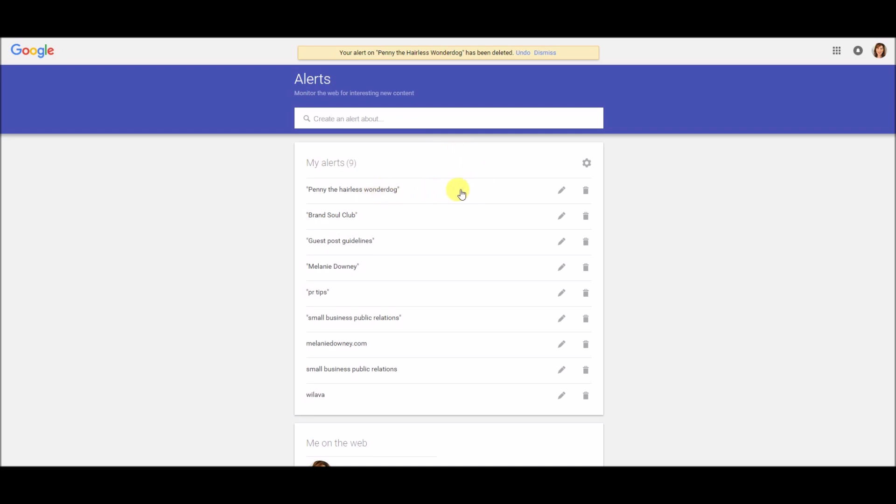
Open the new alert's options and set How often to At most once a day.
click(562, 192)
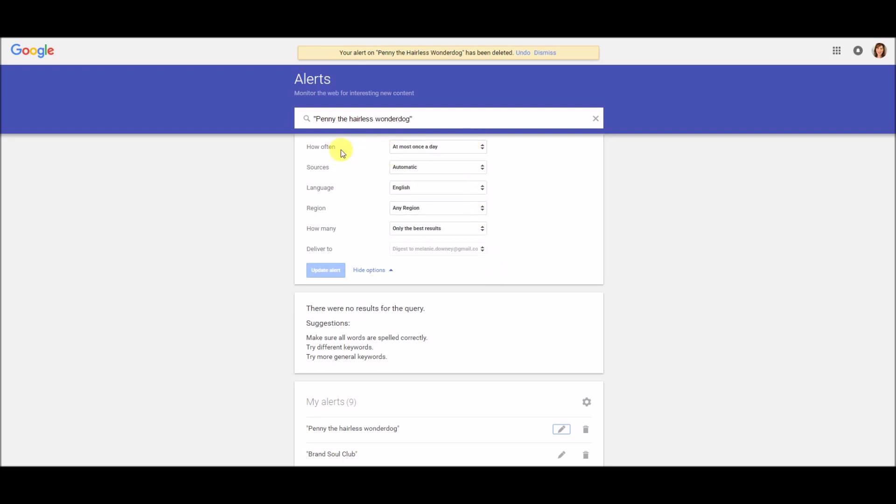
click(483, 149)
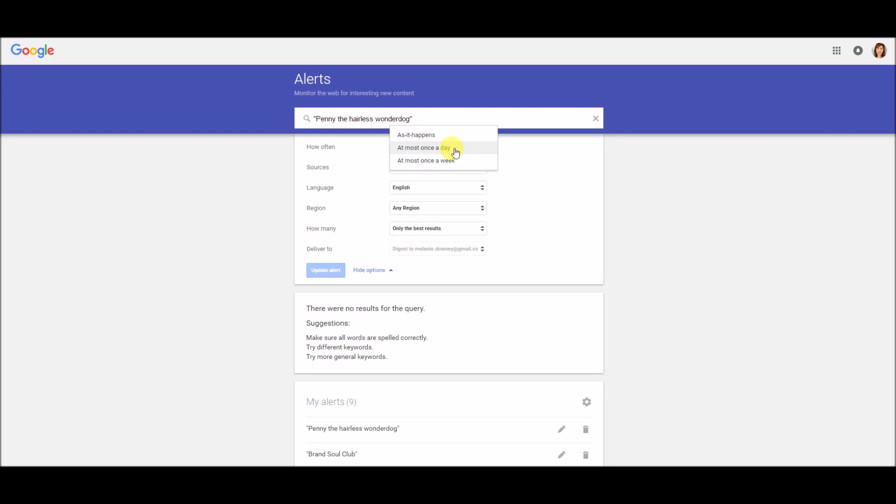
click(455, 152)
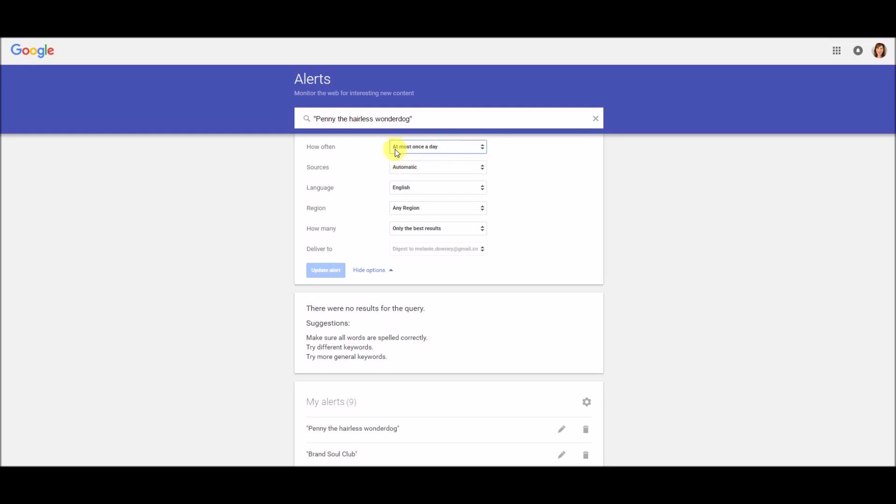
Select all sources: News, Blogs, Web, Video, Books, Discussions and Finance.
click(441, 171)
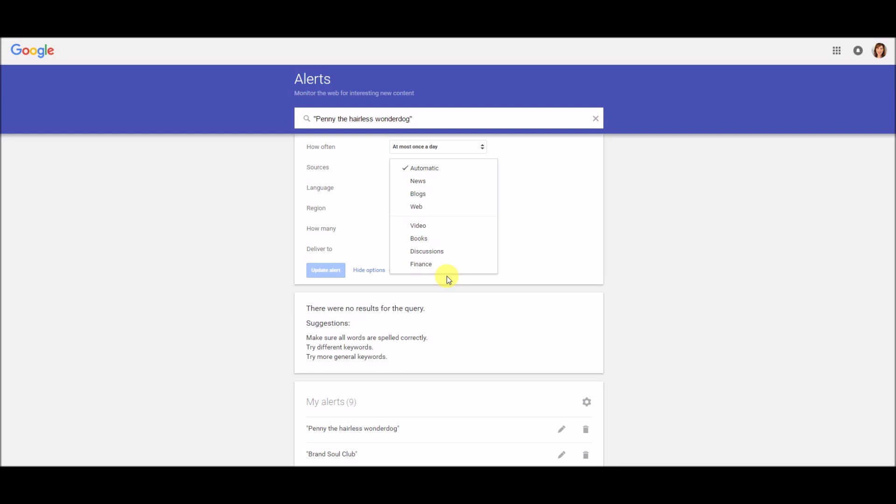
click(427, 181)
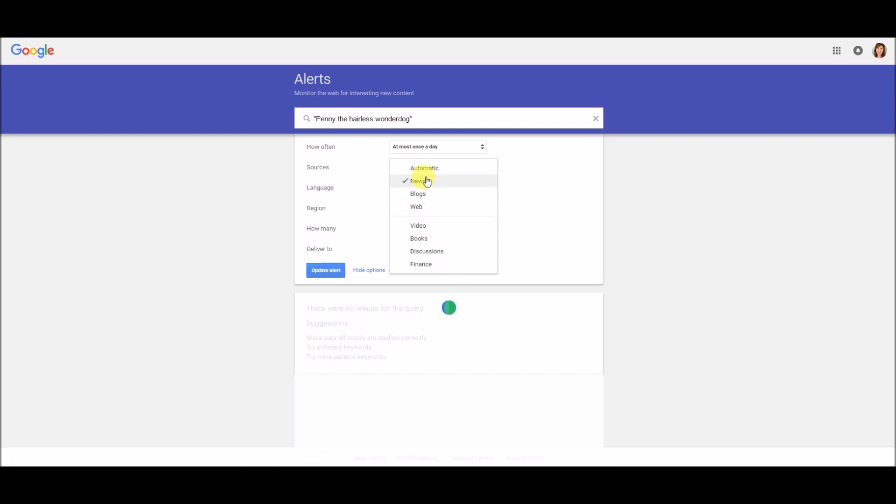
click(423, 194)
click(426, 226)
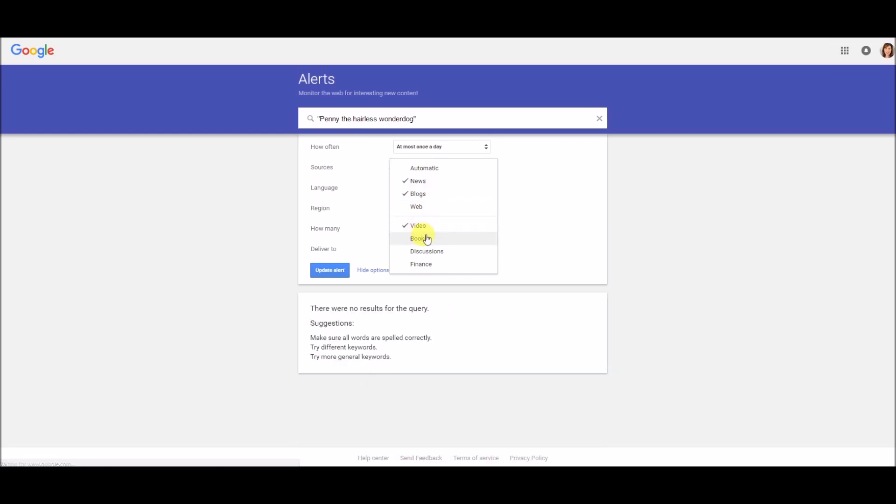
click(426, 237)
click(424, 251)
click(430, 265)
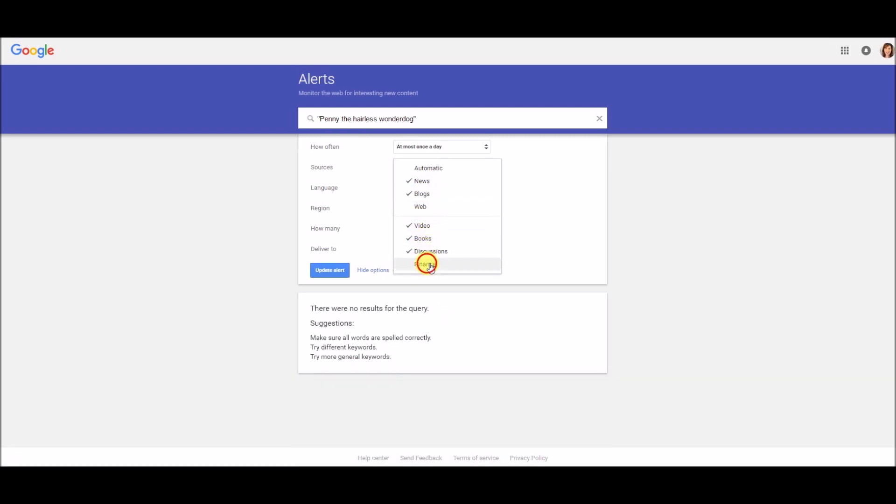
click(424, 207)
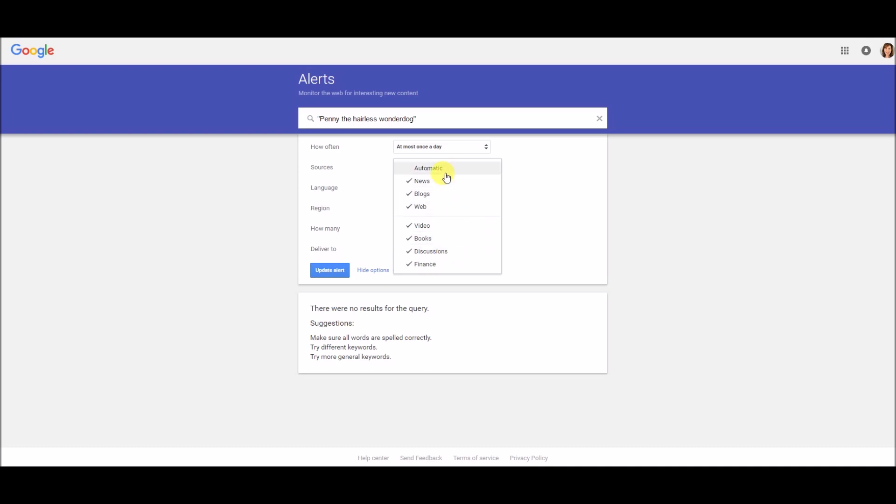
click(555, 204)
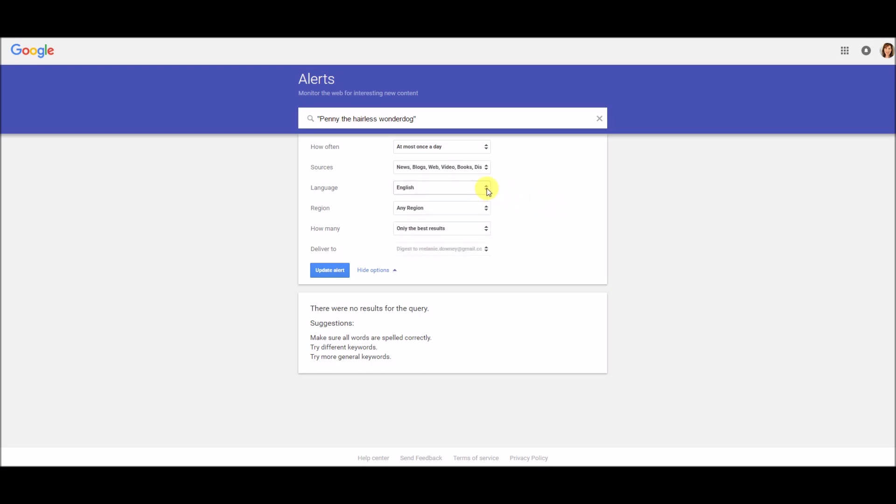
Keep the region at Any Region and set How many to All results.
click(486, 212)
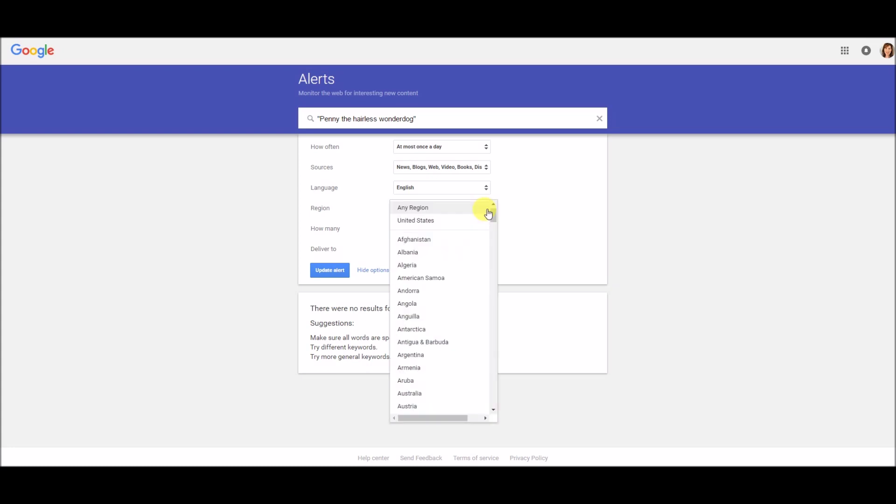
click(441, 211)
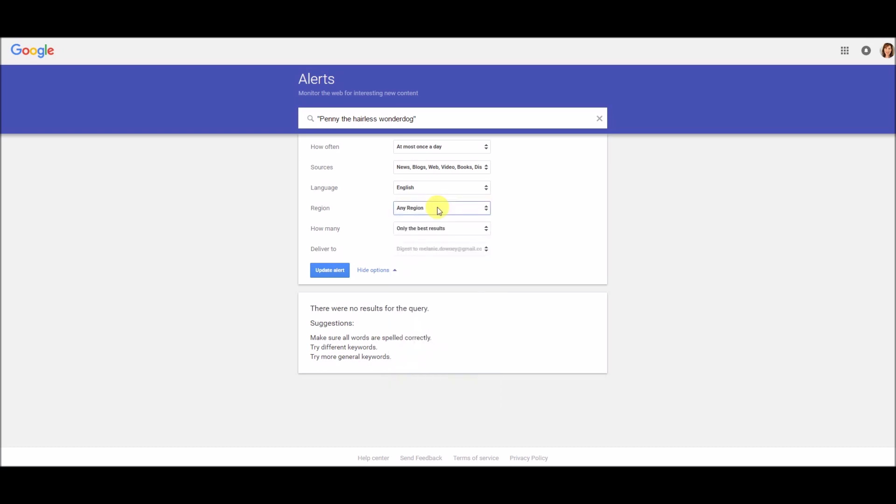
click(456, 228)
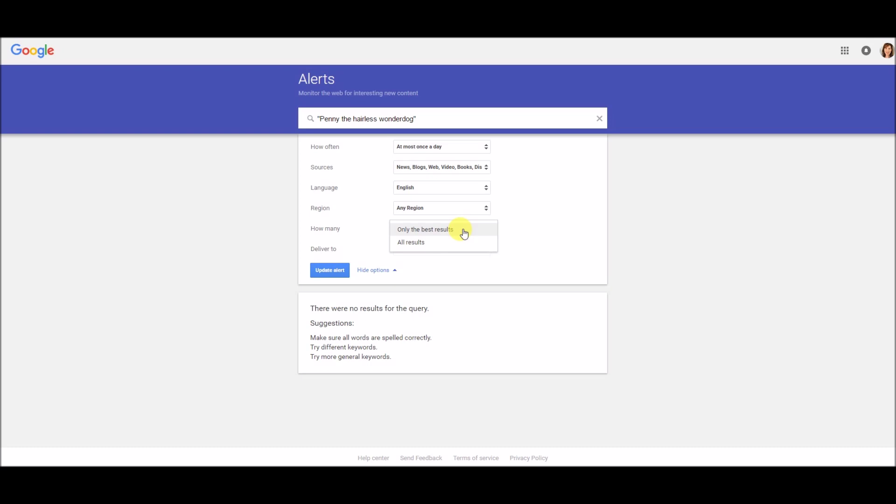
click(432, 246)
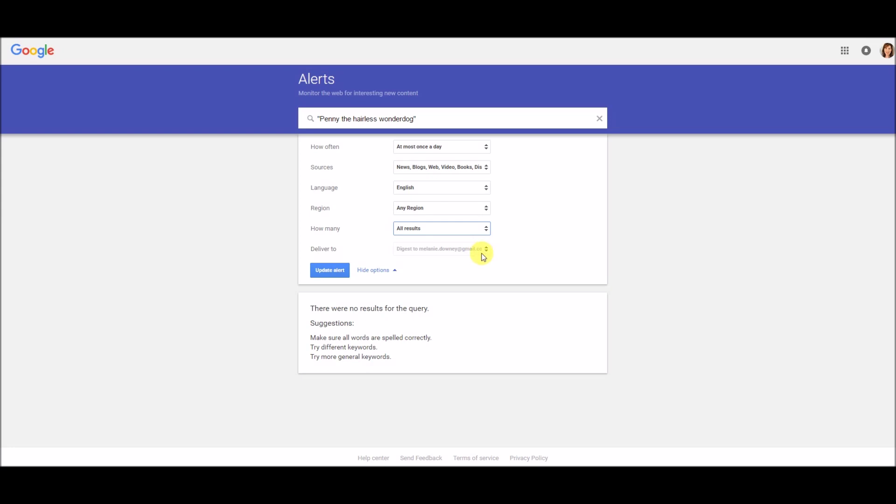
Update the alert, then save digest delivery settings at most once a day.
click(332, 270)
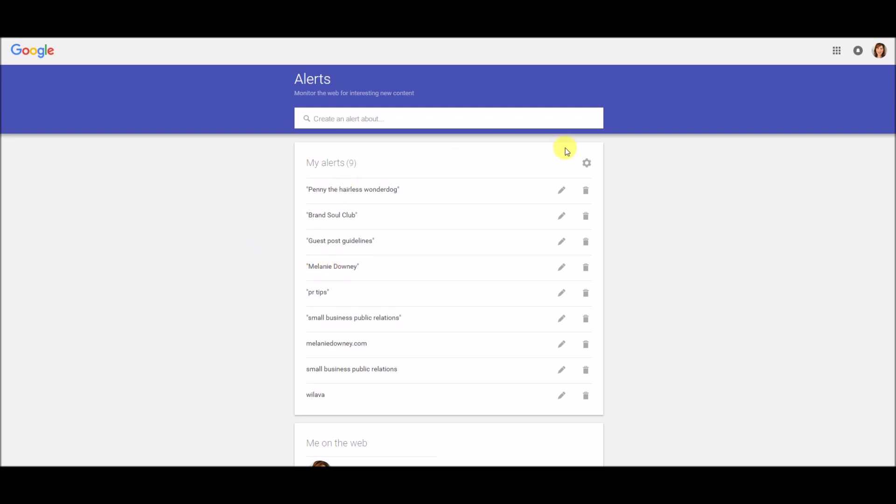
click(589, 165)
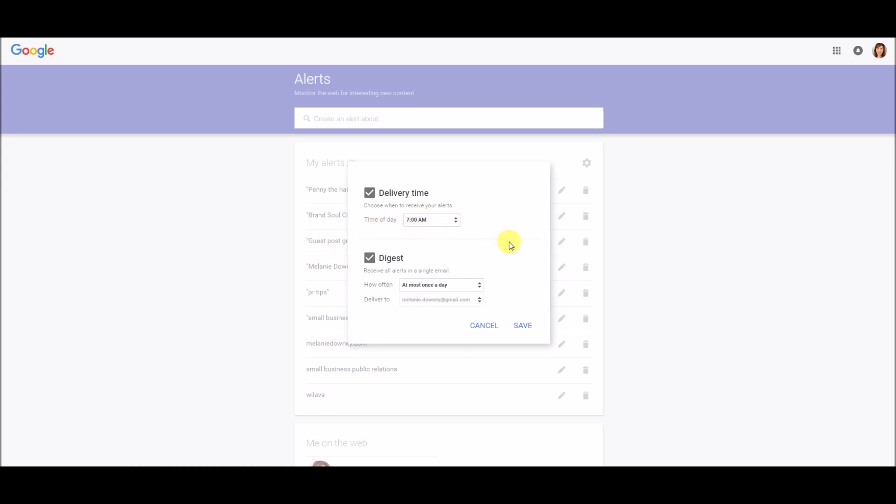
click(484, 289)
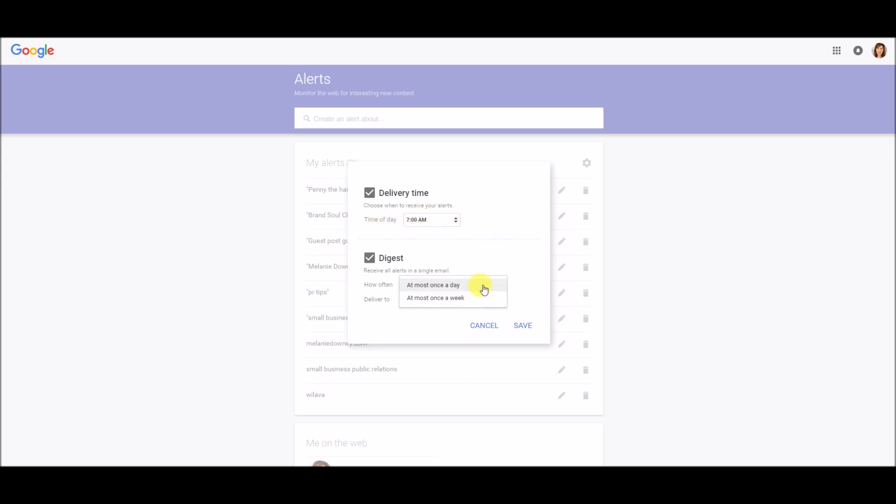
click(484, 288)
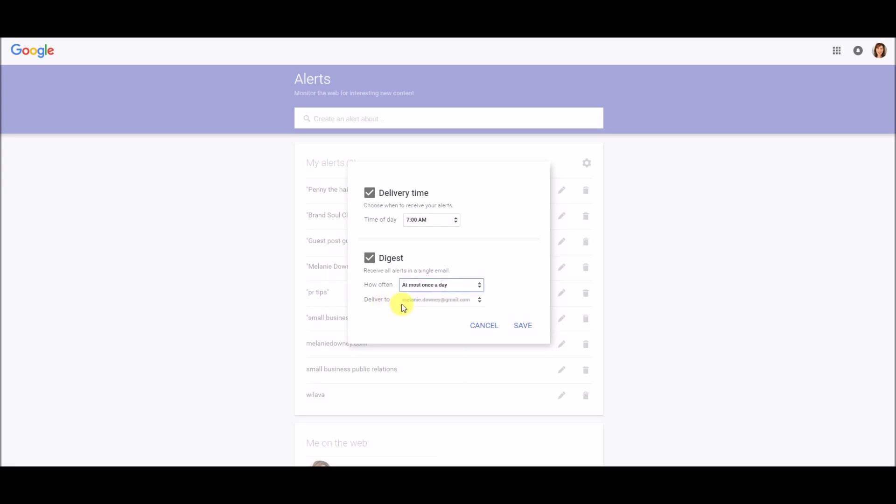
click(523, 326)
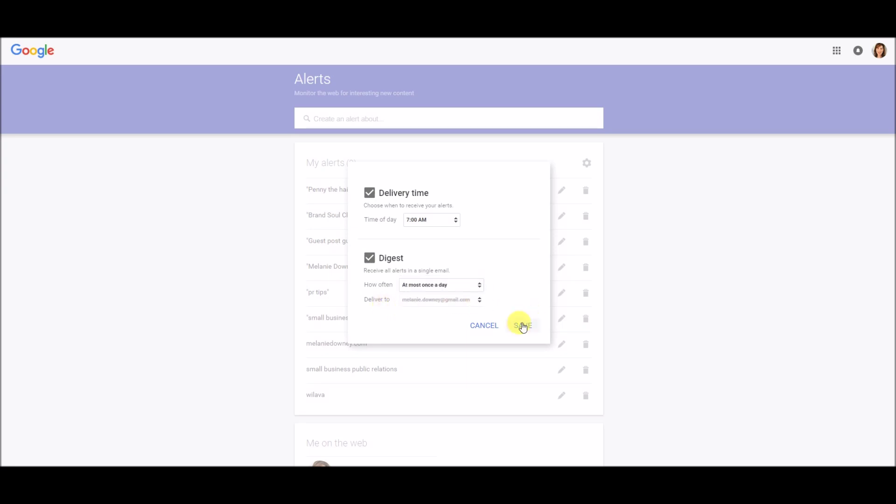